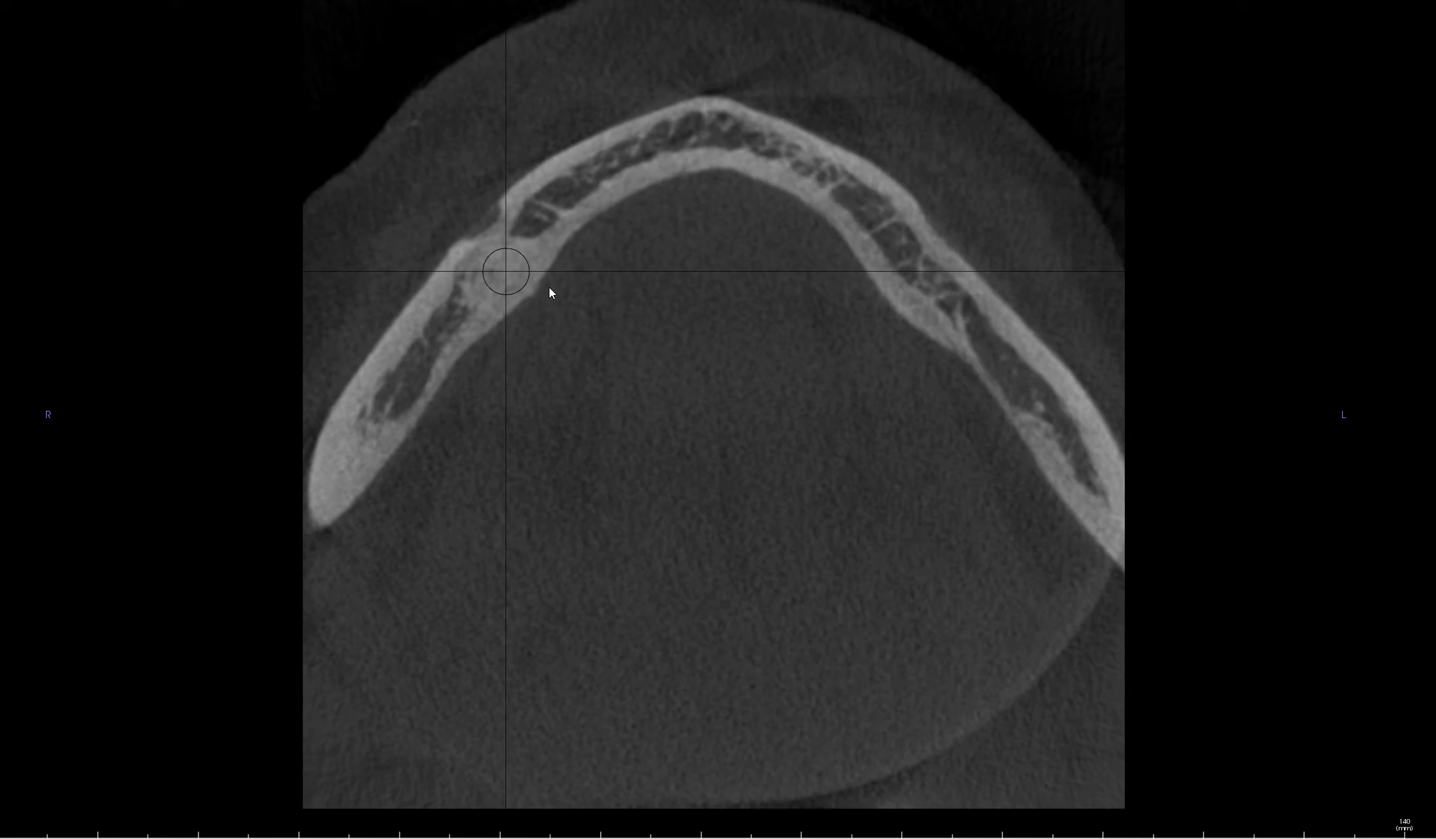
Maximize the coronal view from the four-view layout and scroll forward through its slices
double_click(549, 288)
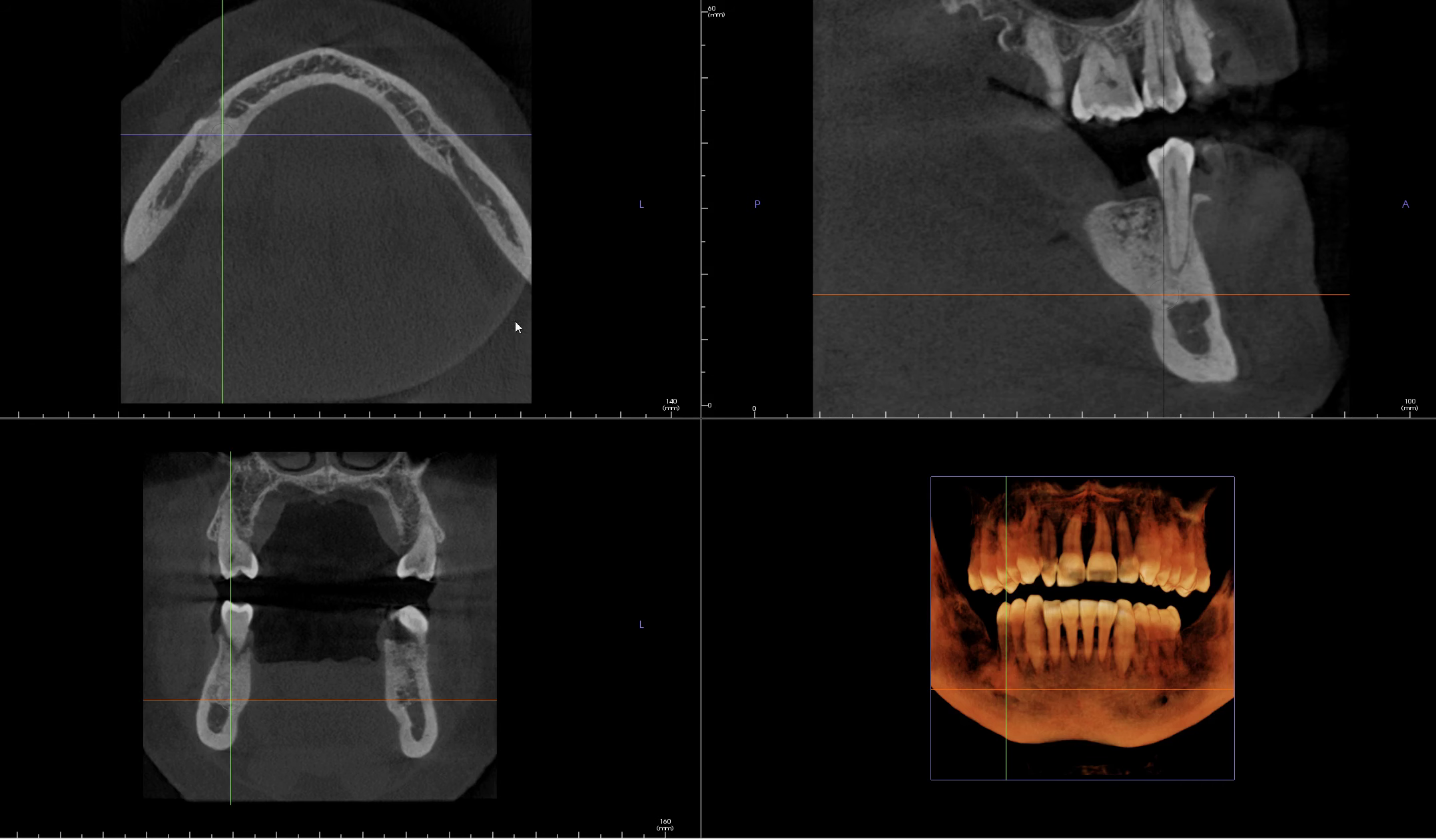
double_click(297, 619)
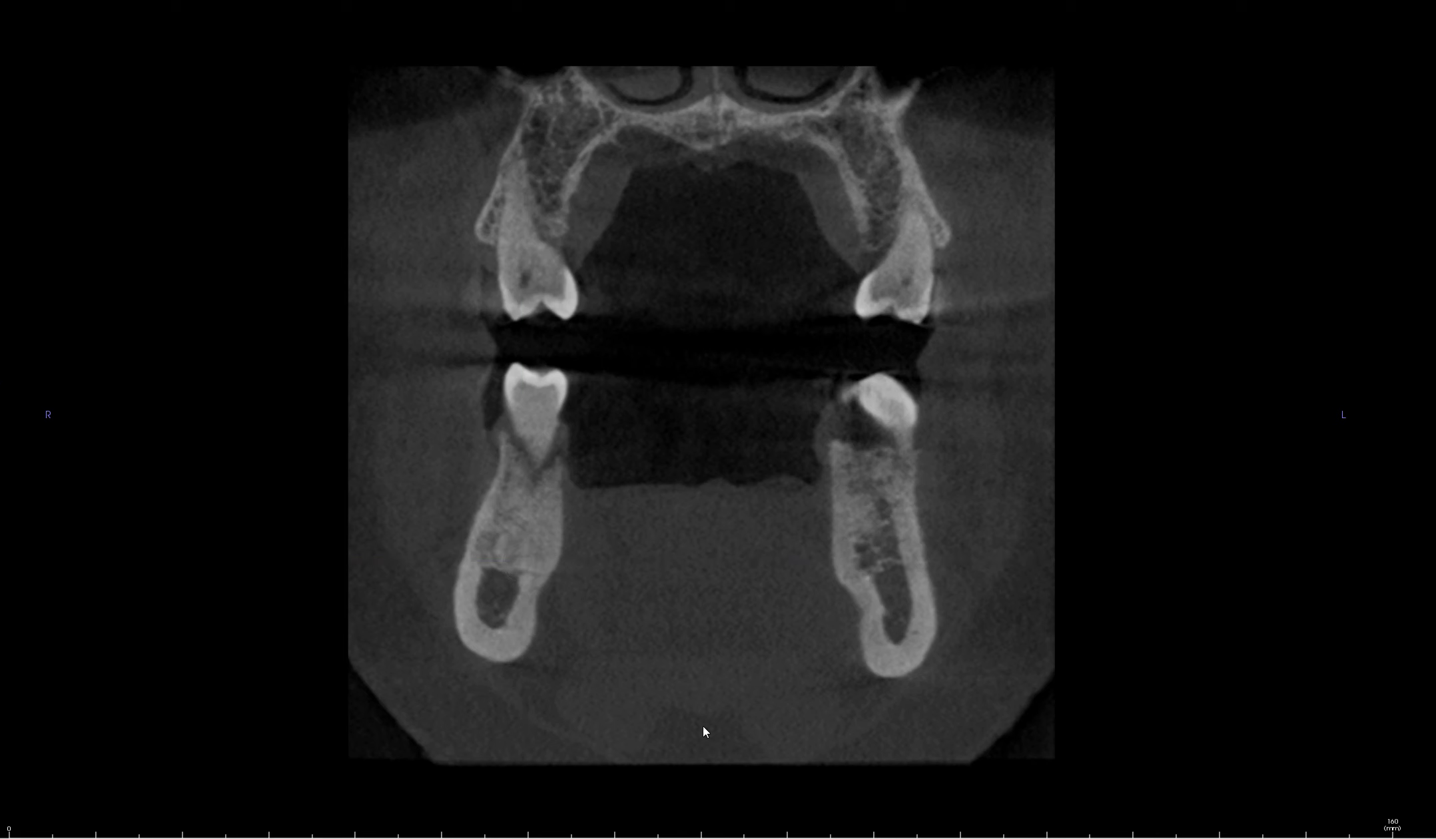
scroll(704, 727, down, 3)
scroll(704, 727, down, 10)
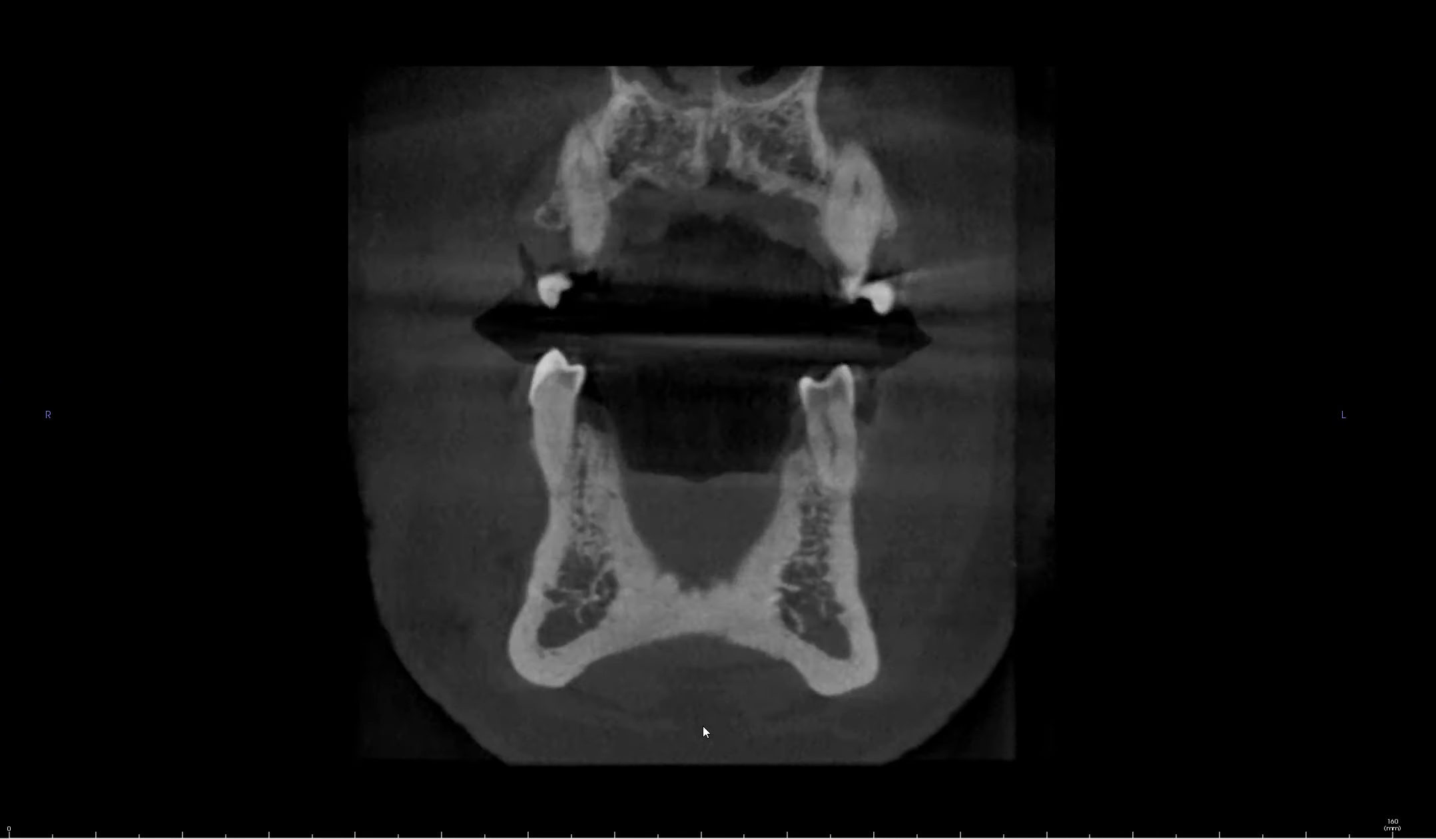
scroll(704, 727, down, 5)
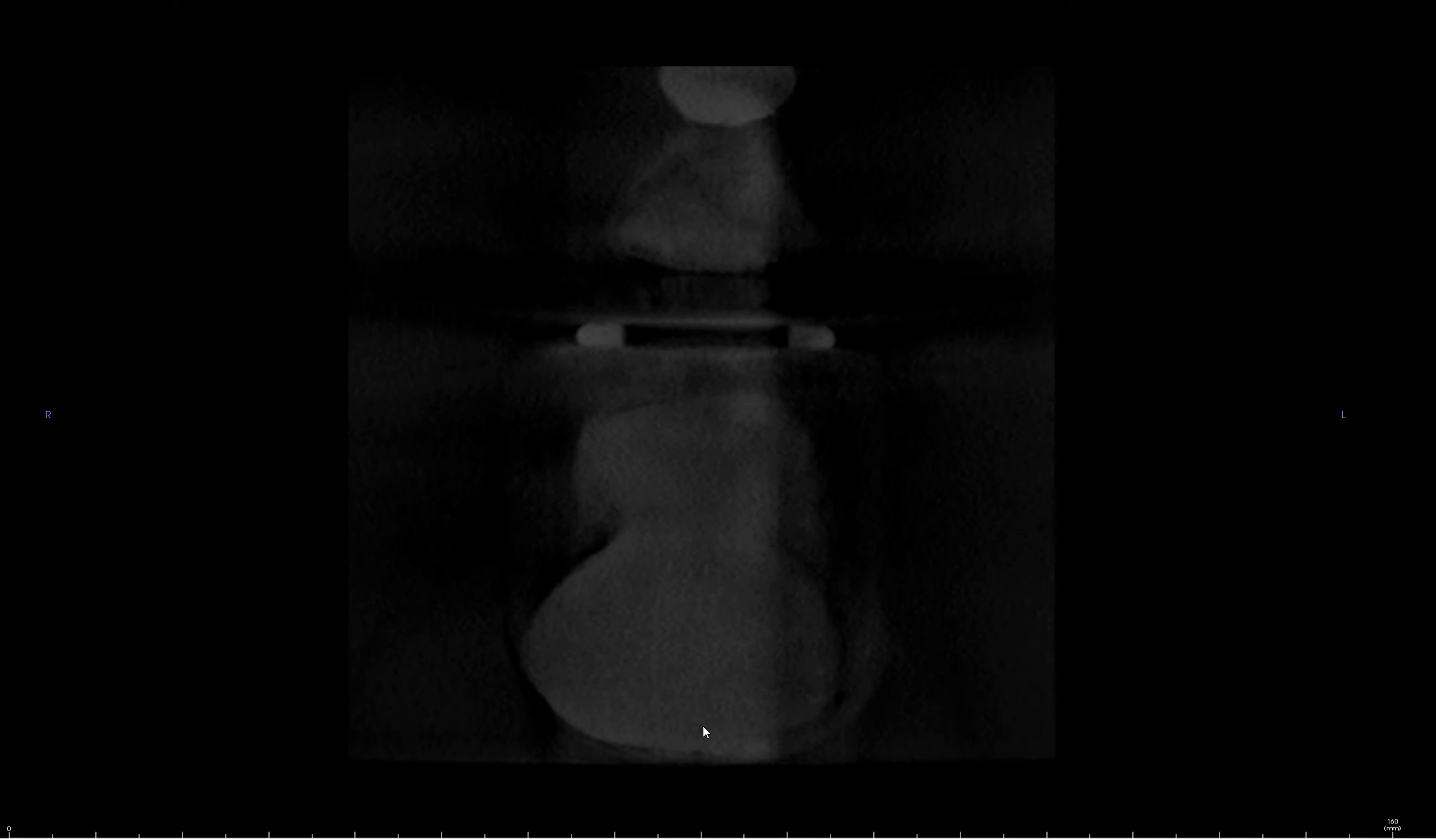
Scroll back through the coronal slices in the opposite direction
scroll(703, 732, up, 3)
scroll(704, 732, up, 3)
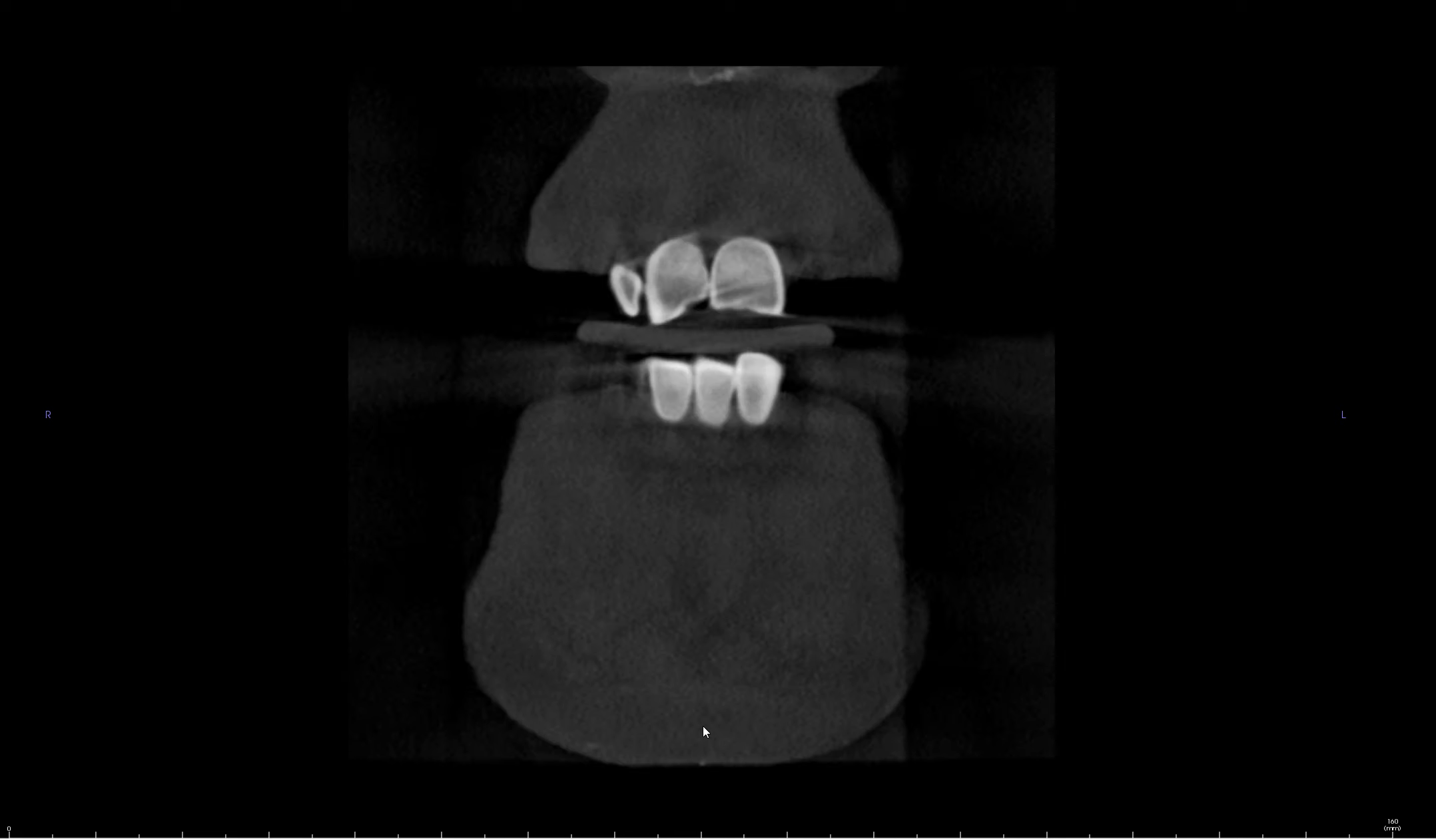
scroll(703, 727, up, 5)
scroll(704, 732, up, 3)
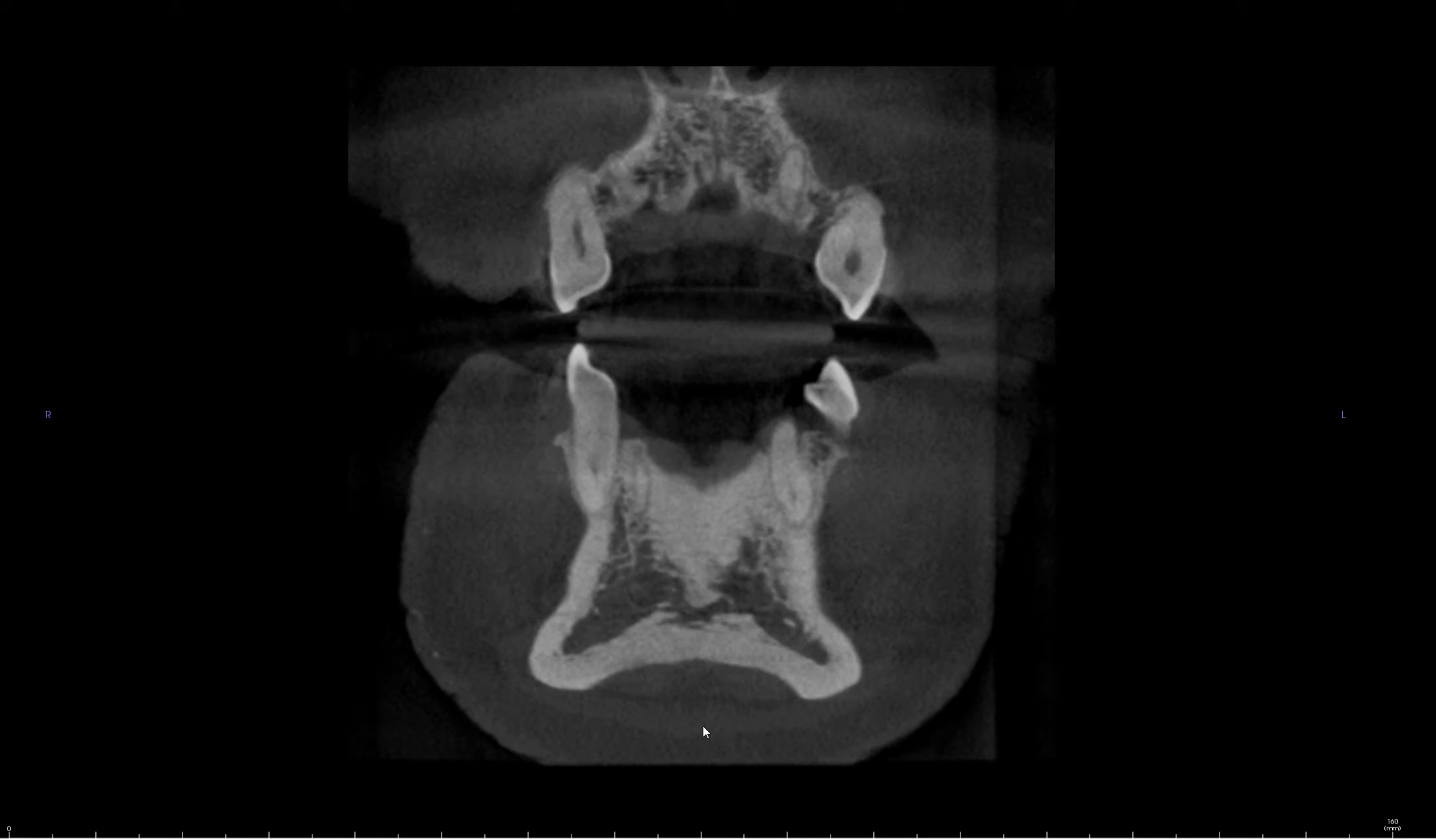
scroll(703, 728, up, 3)
scroll(704, 727, up, 5)
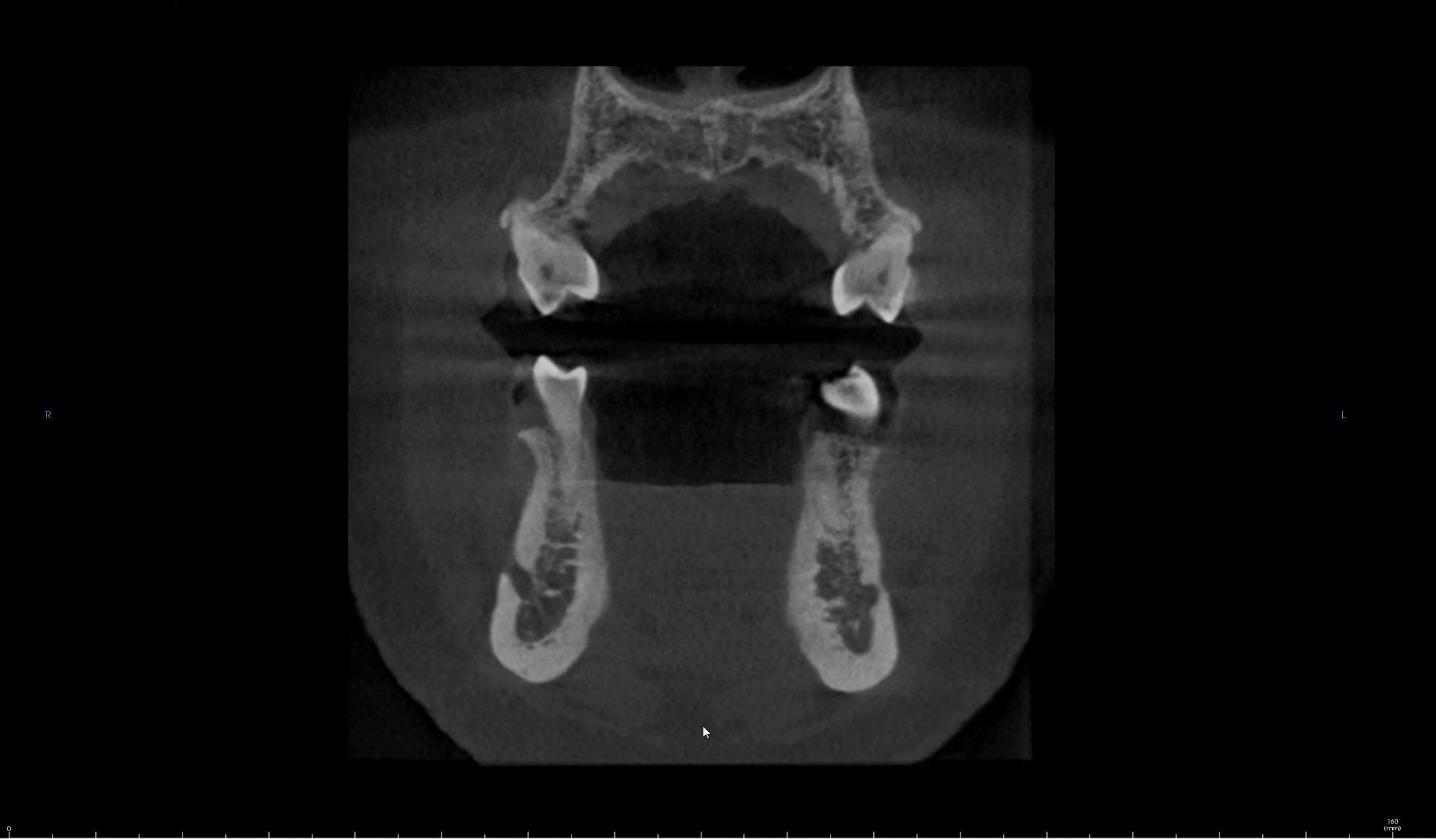
scroll(703, 731, up, 3)
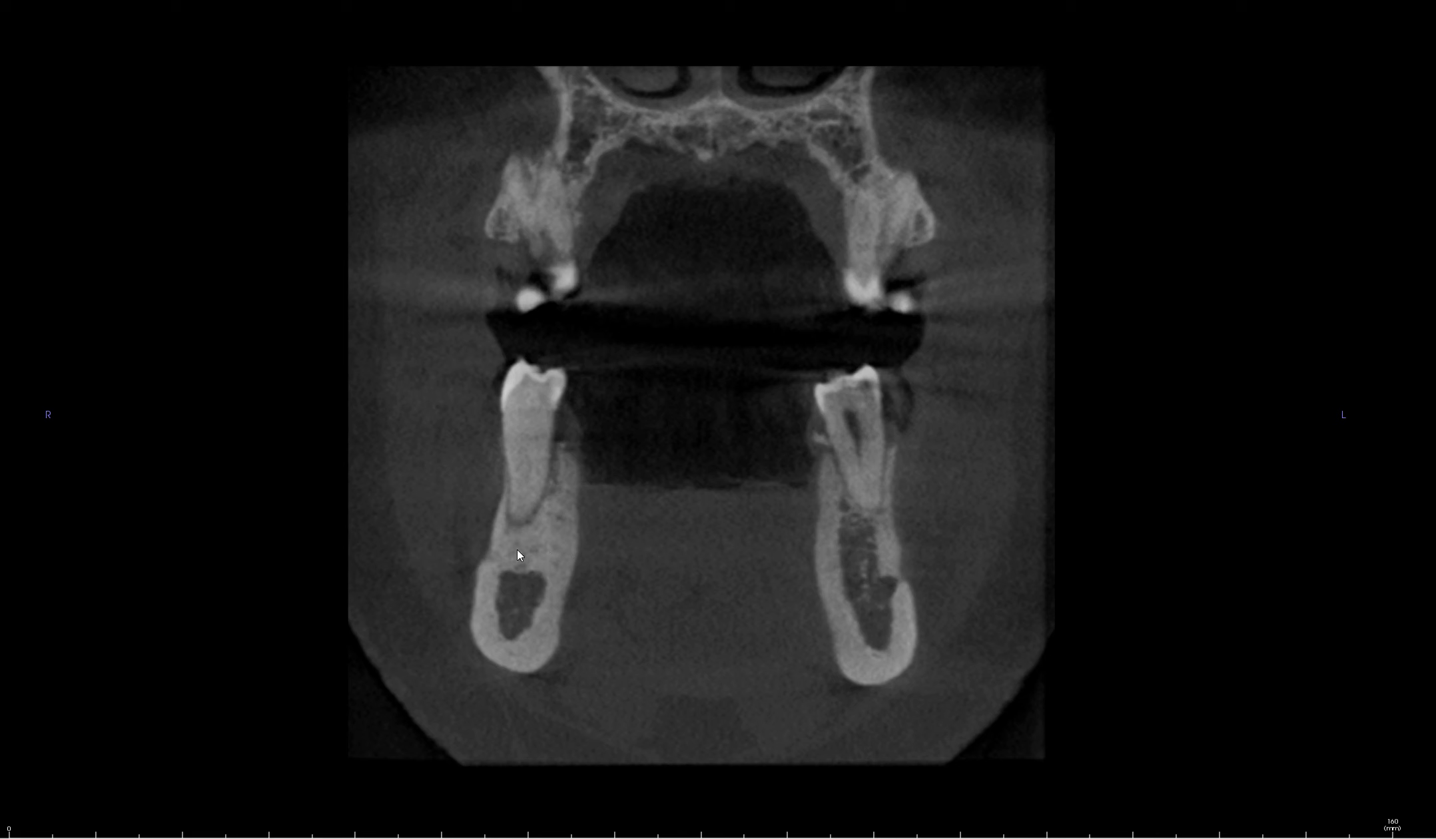
Scroll forward again through the coronal slices across both jaws
scroll(653, 590, down, 2)
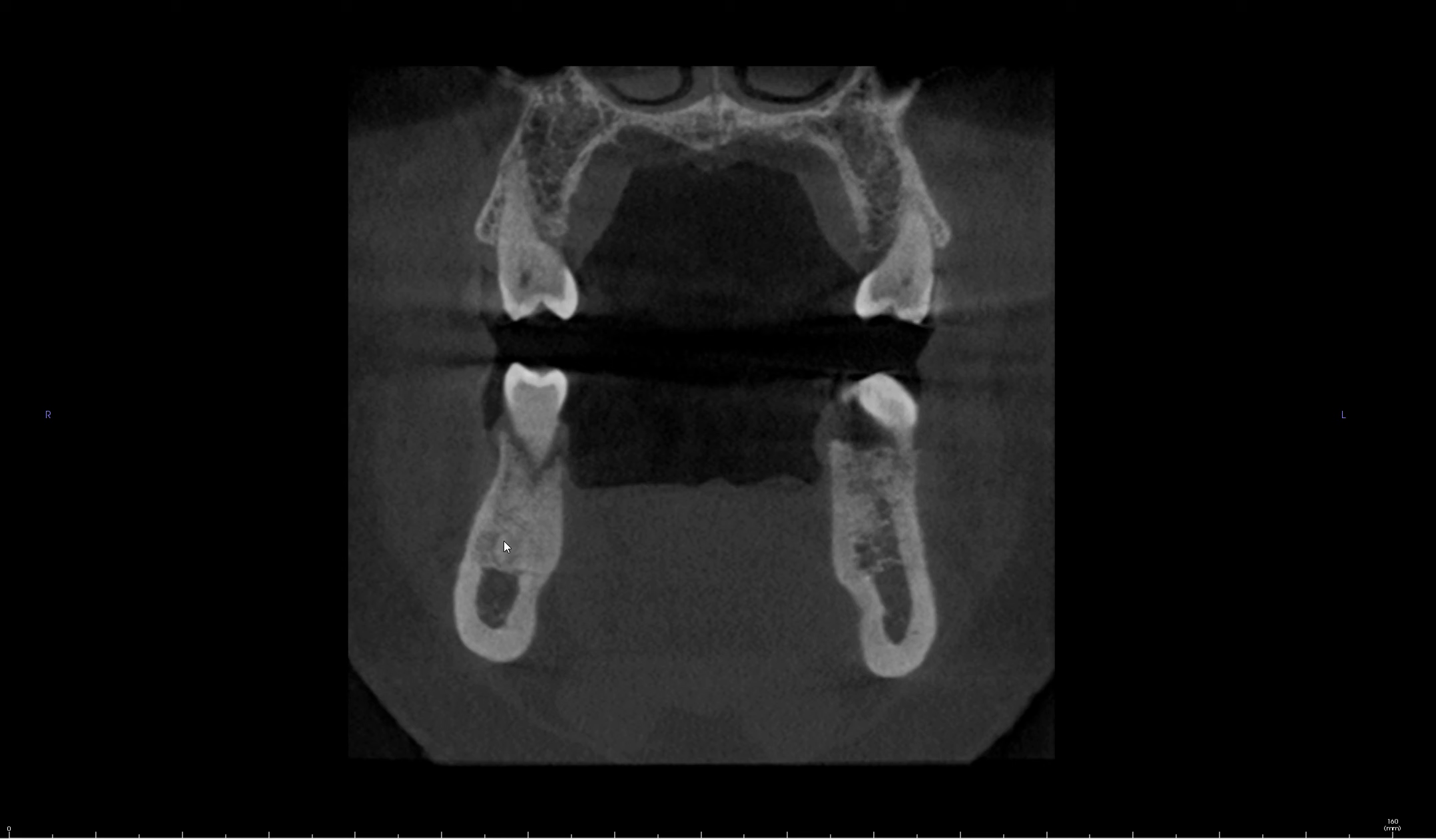
scroll(686, 548, down, 2)
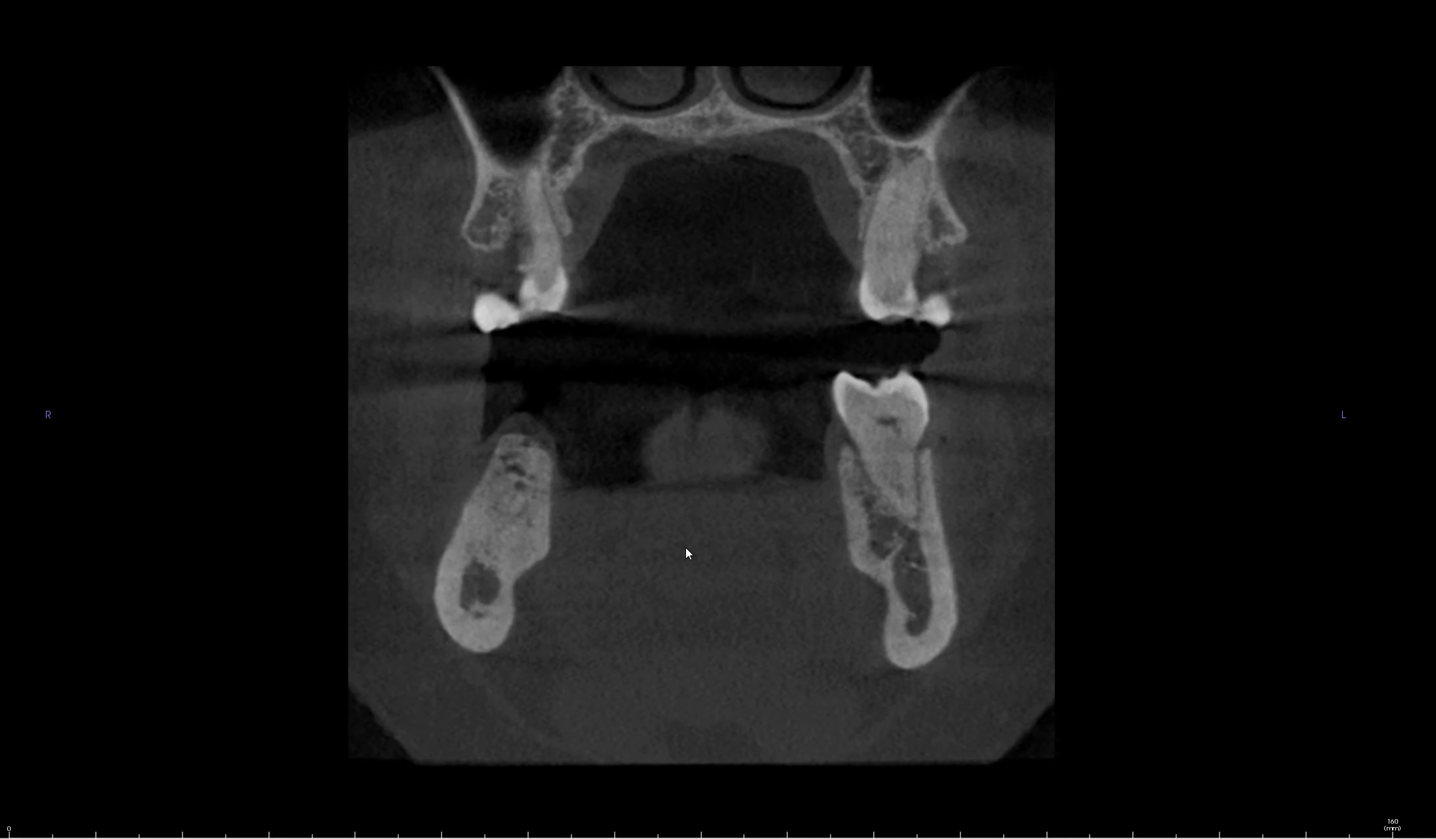
scroll(685, 553, down, 2)
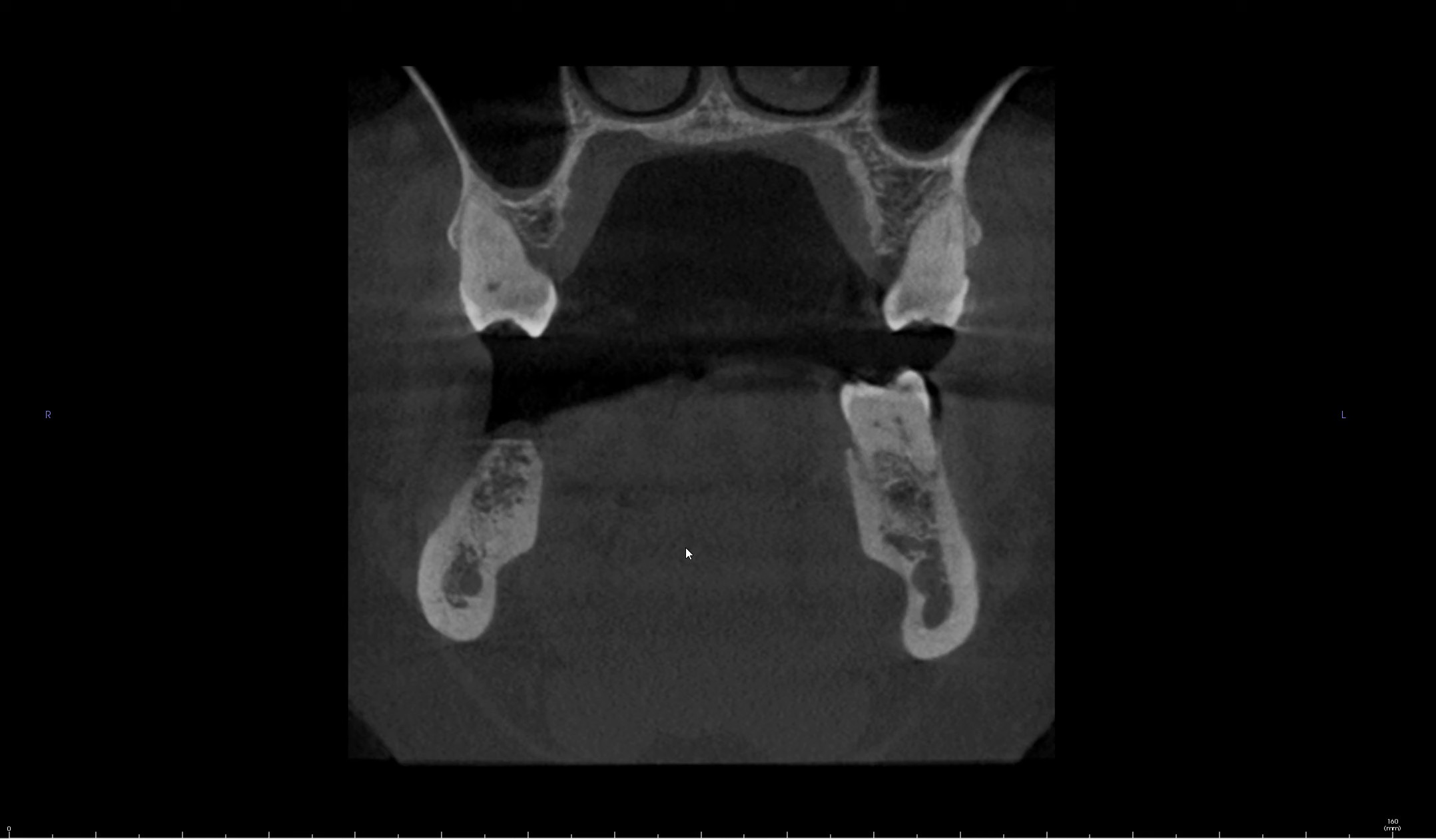
scroll(686, 548, down, 2)
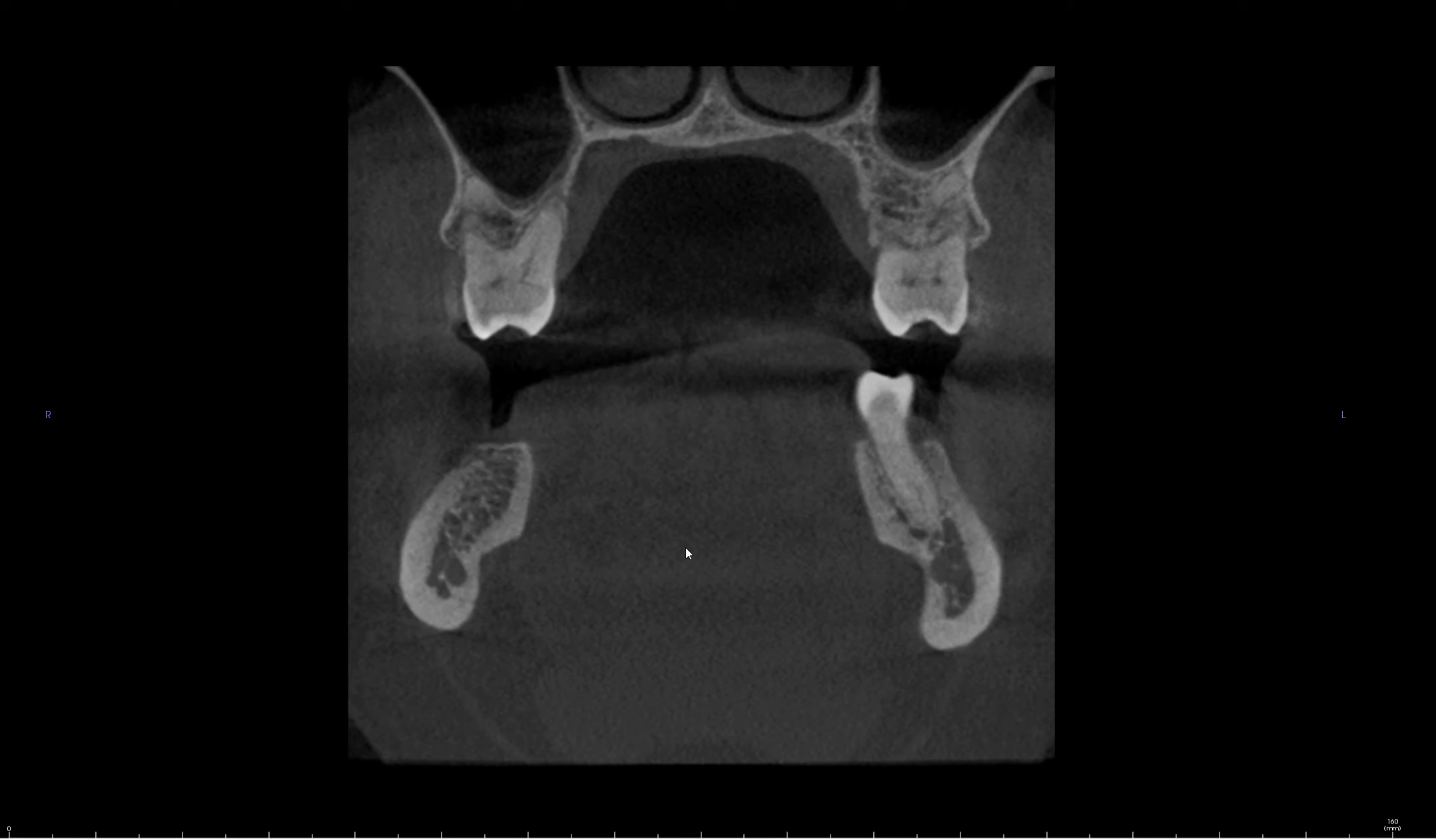
scroll(687, 549, down, 2)
scroll(687, 548, down, 3)
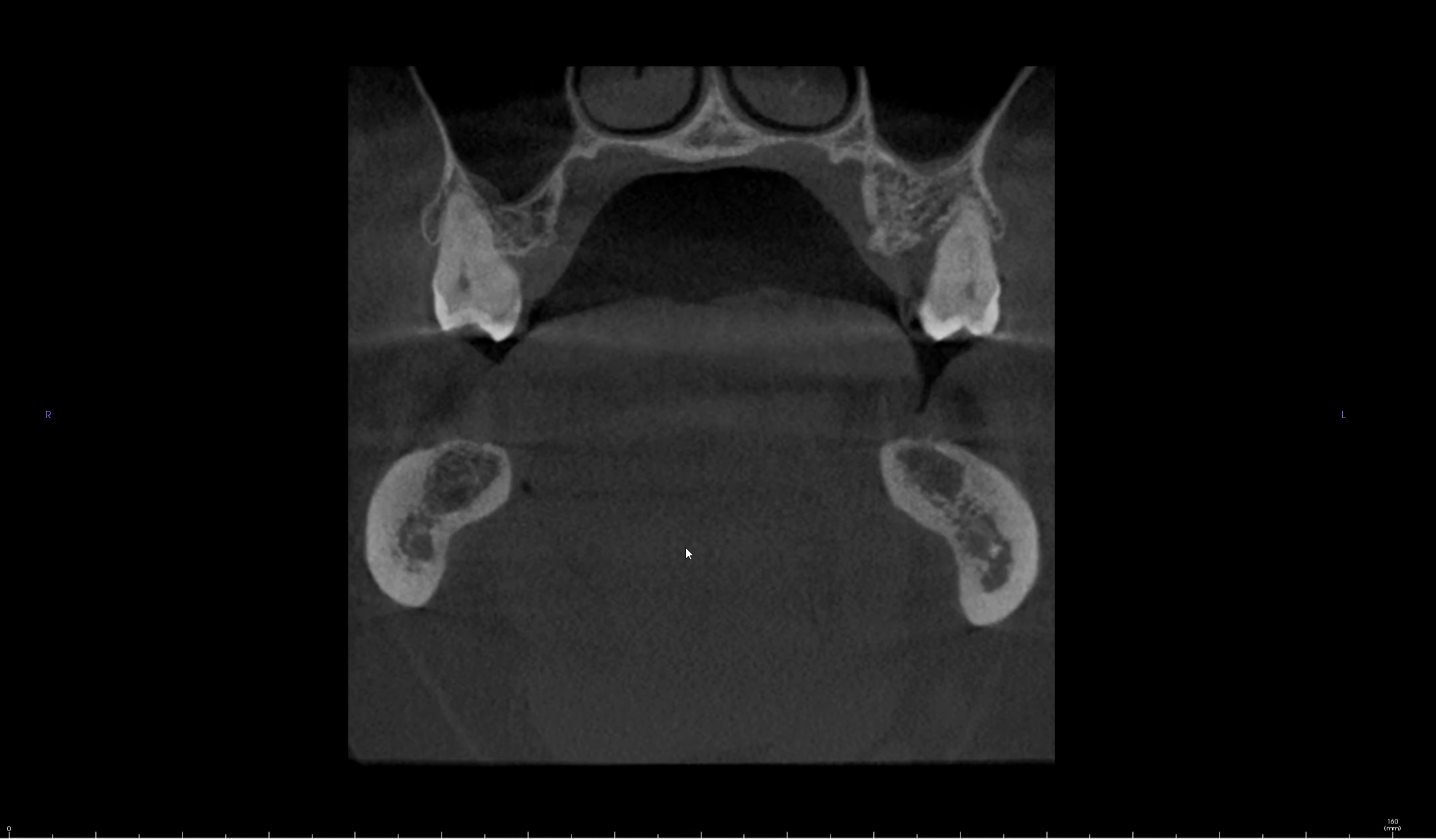
scroll(687, 548, down, 5)
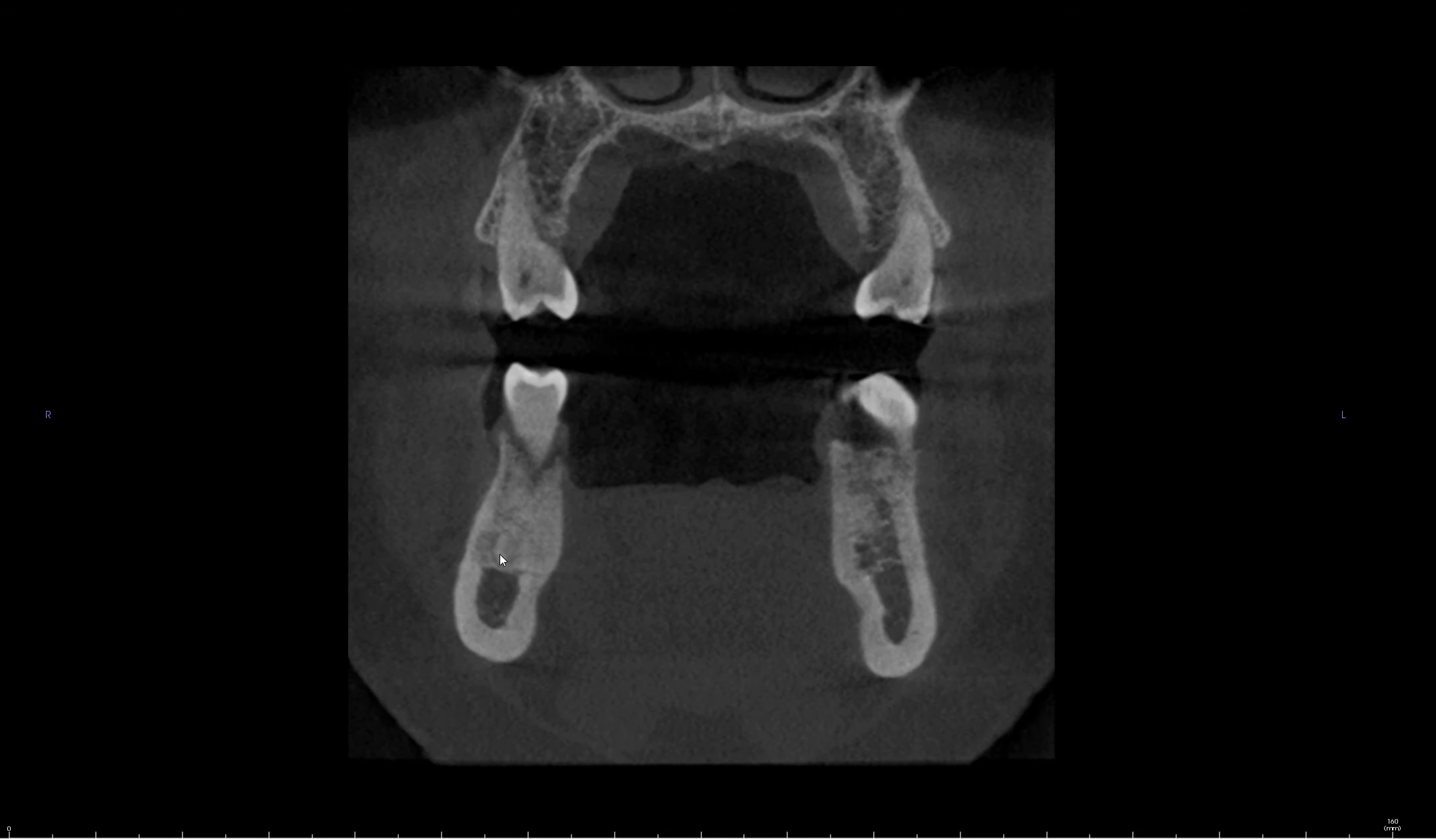
Restore four views, centre the crosshair on the lower jaw and rotate slices about 37° along the mandible
double_click(691, 540)
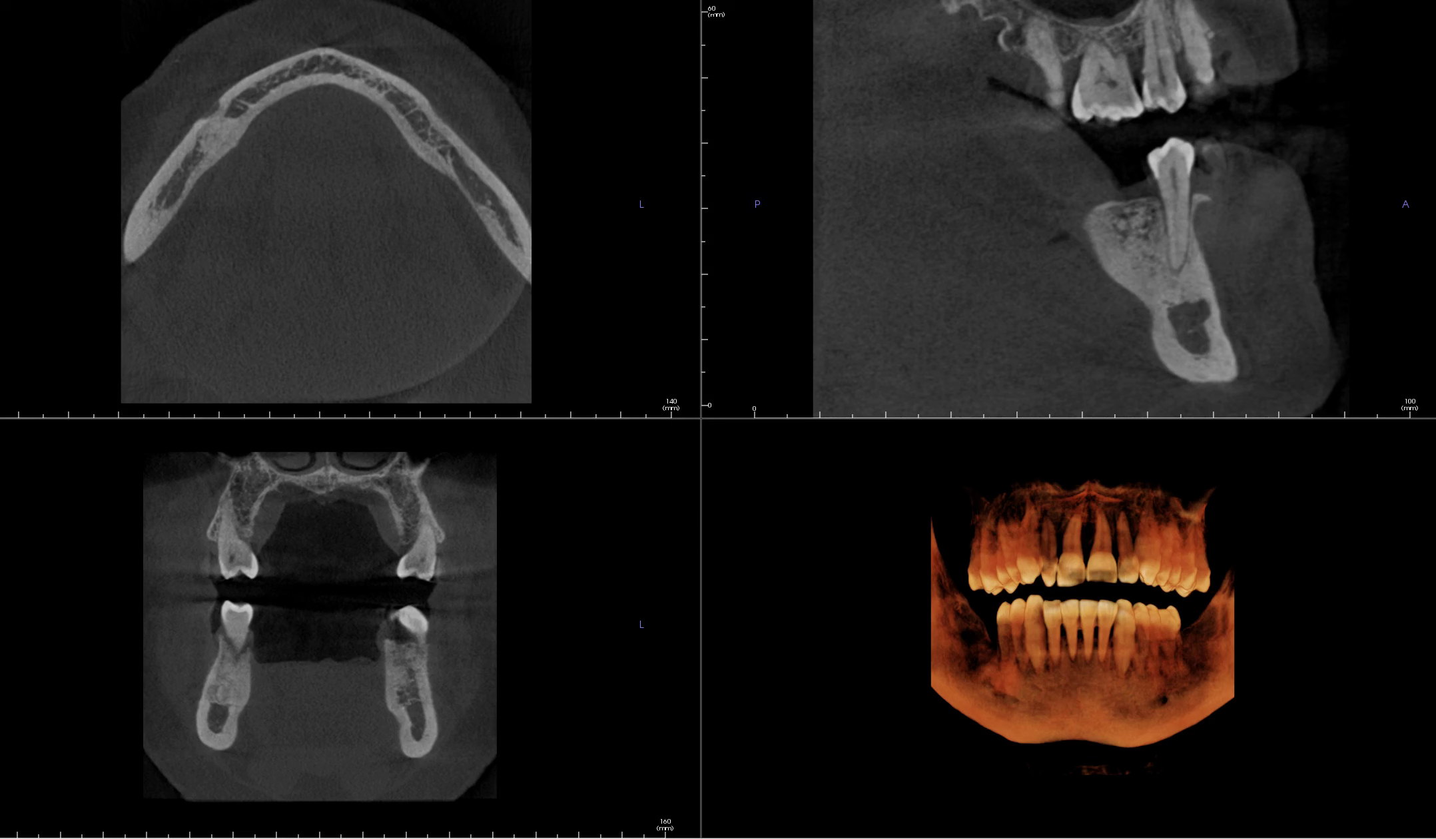
click(232, 697)
drag(231, 692, 227, 682)
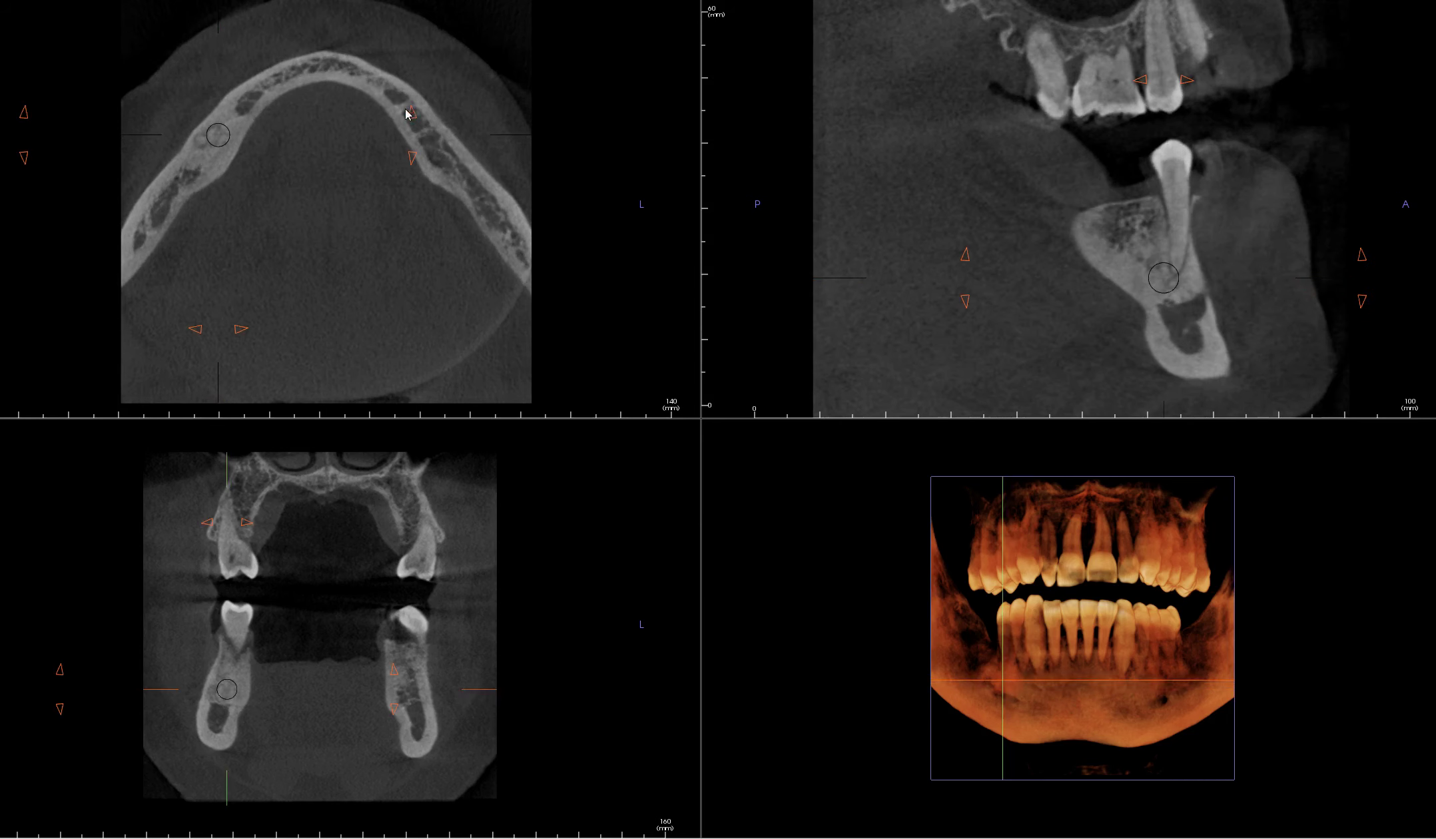
drag(413, 117, 282, 29)
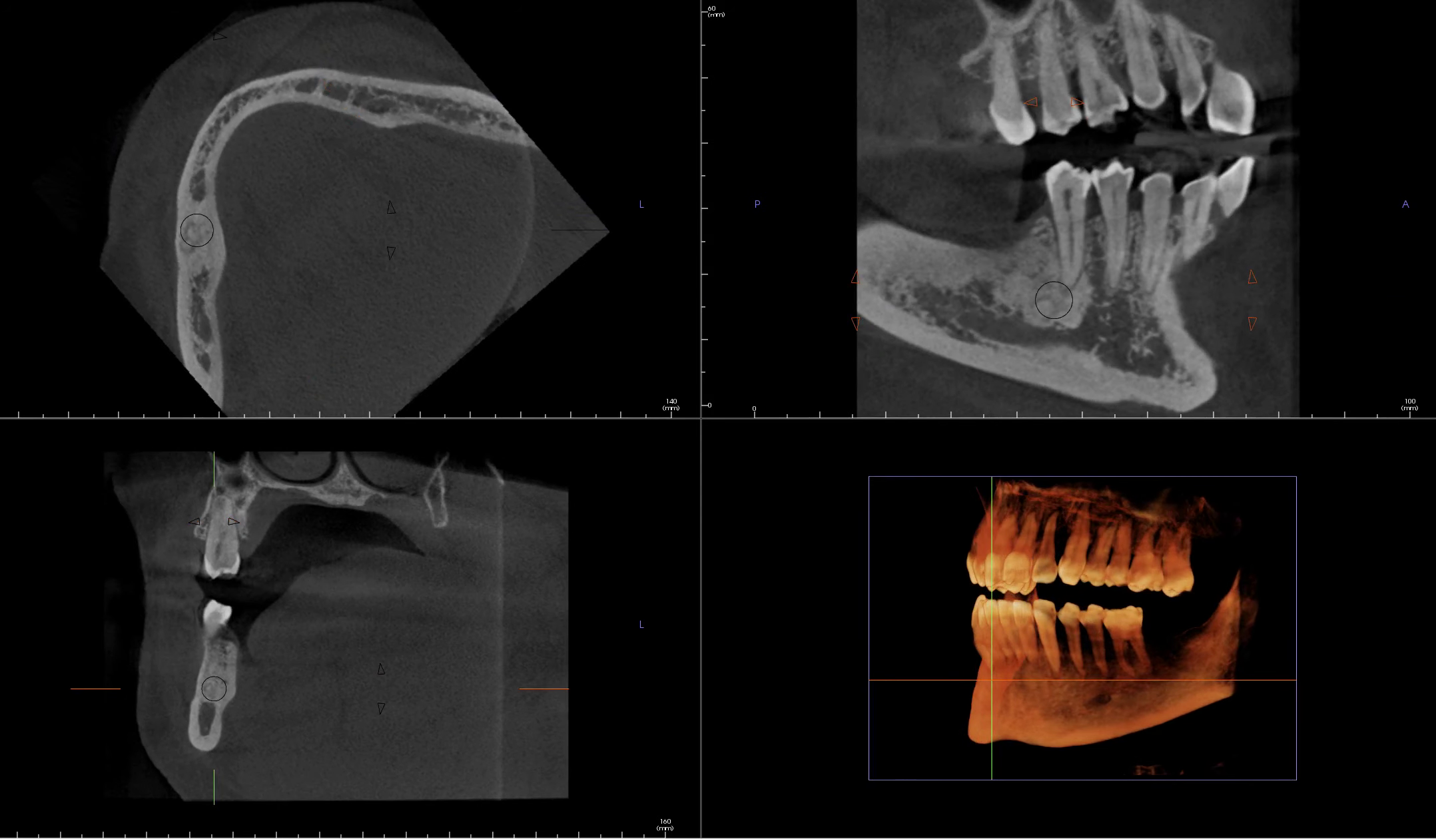
click(194, 233)
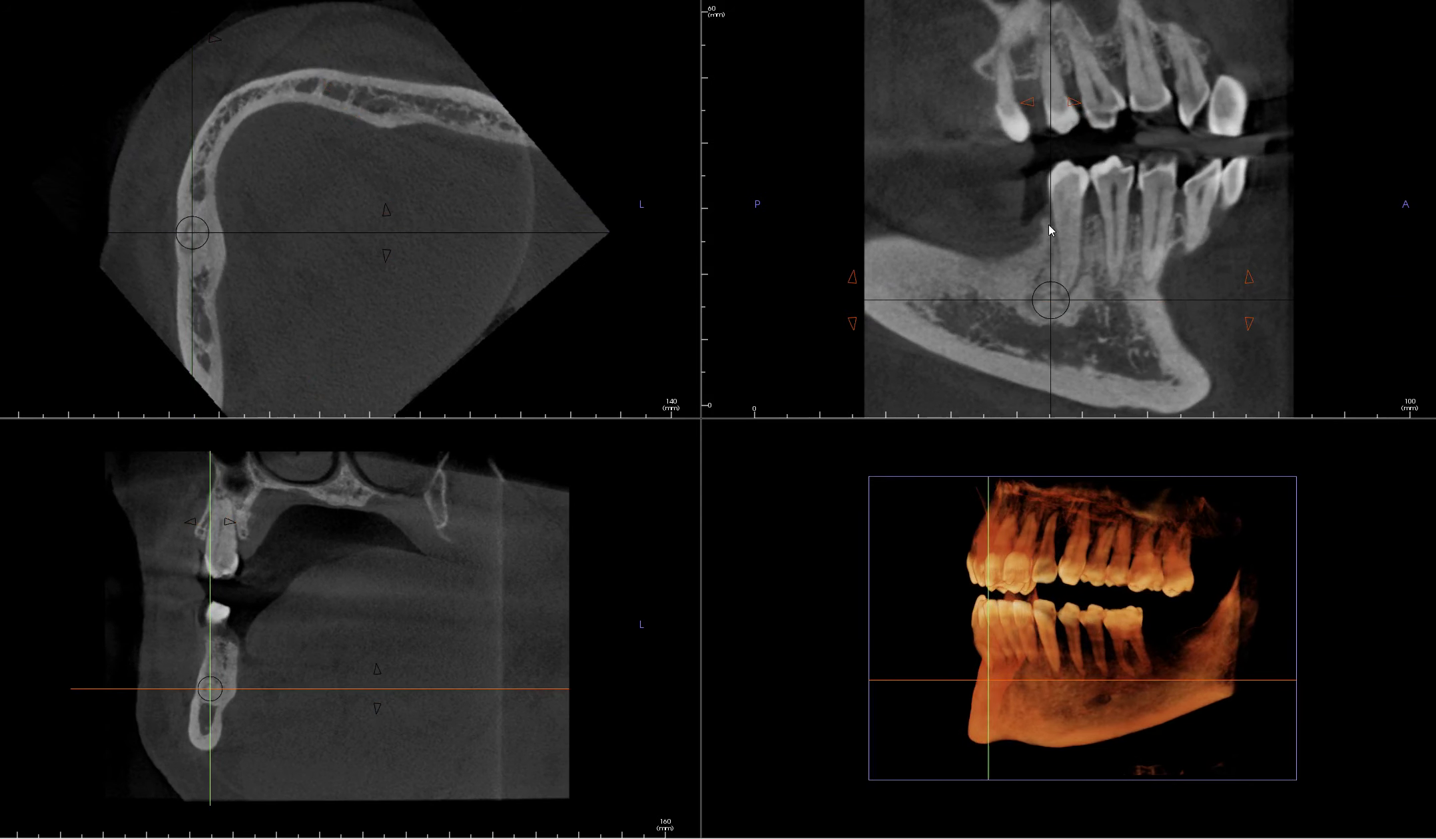
double_click(1022, 223)
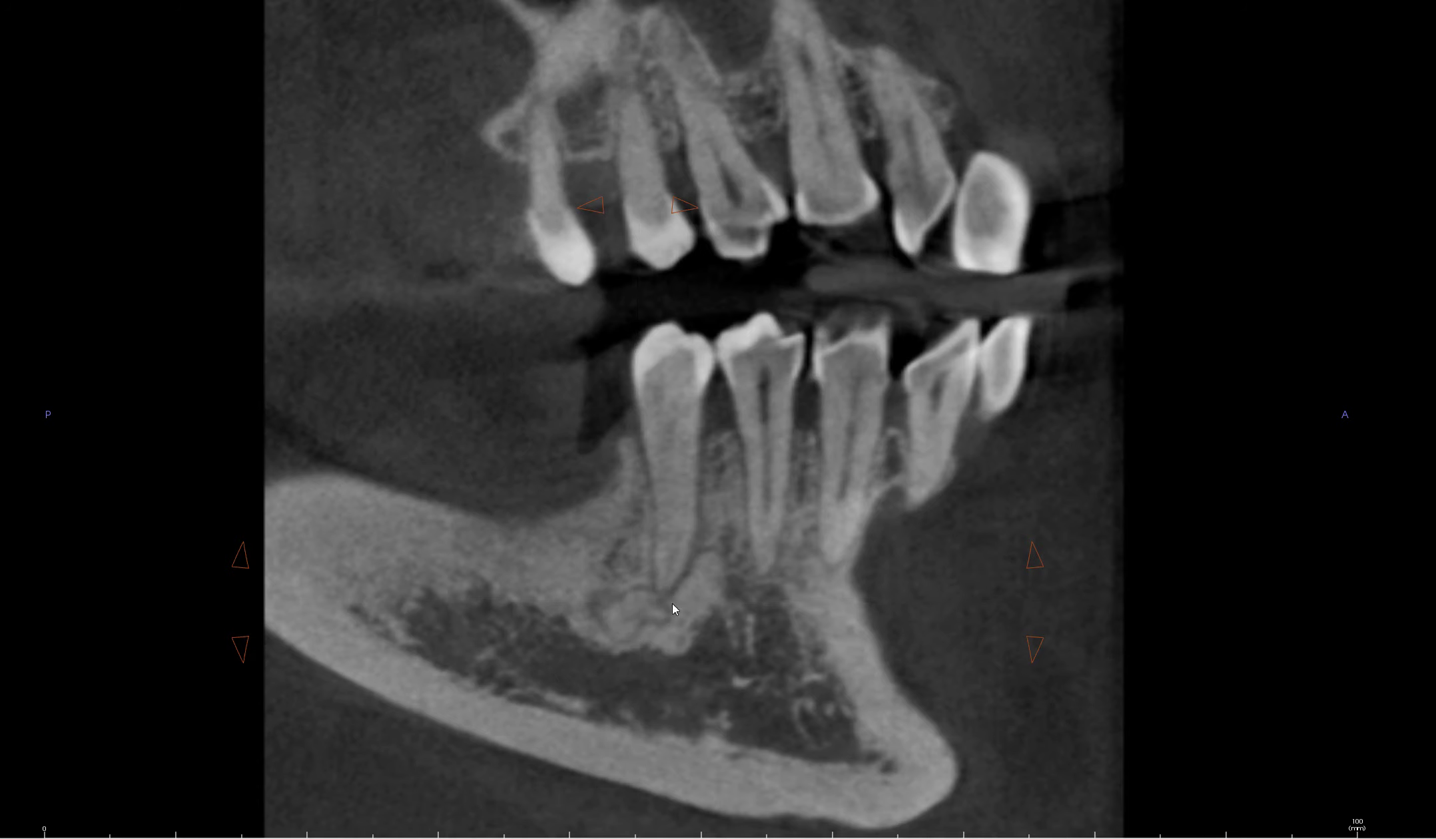
scroll(663, 620, down, 5)
scroll(663, 624, down, 2)
scroll(662, 622, down, 2)
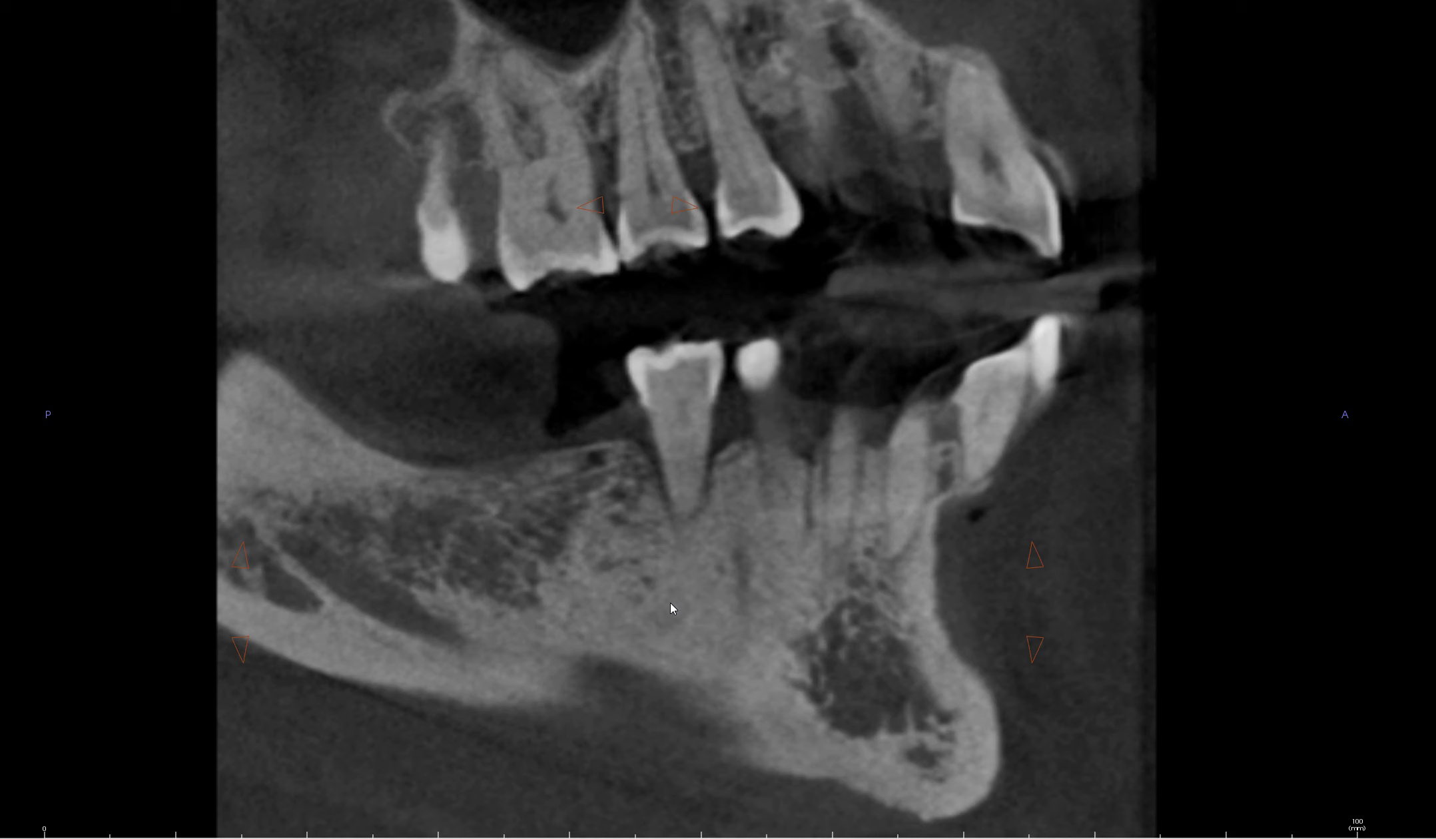
scroll(670, 607, down, 2)
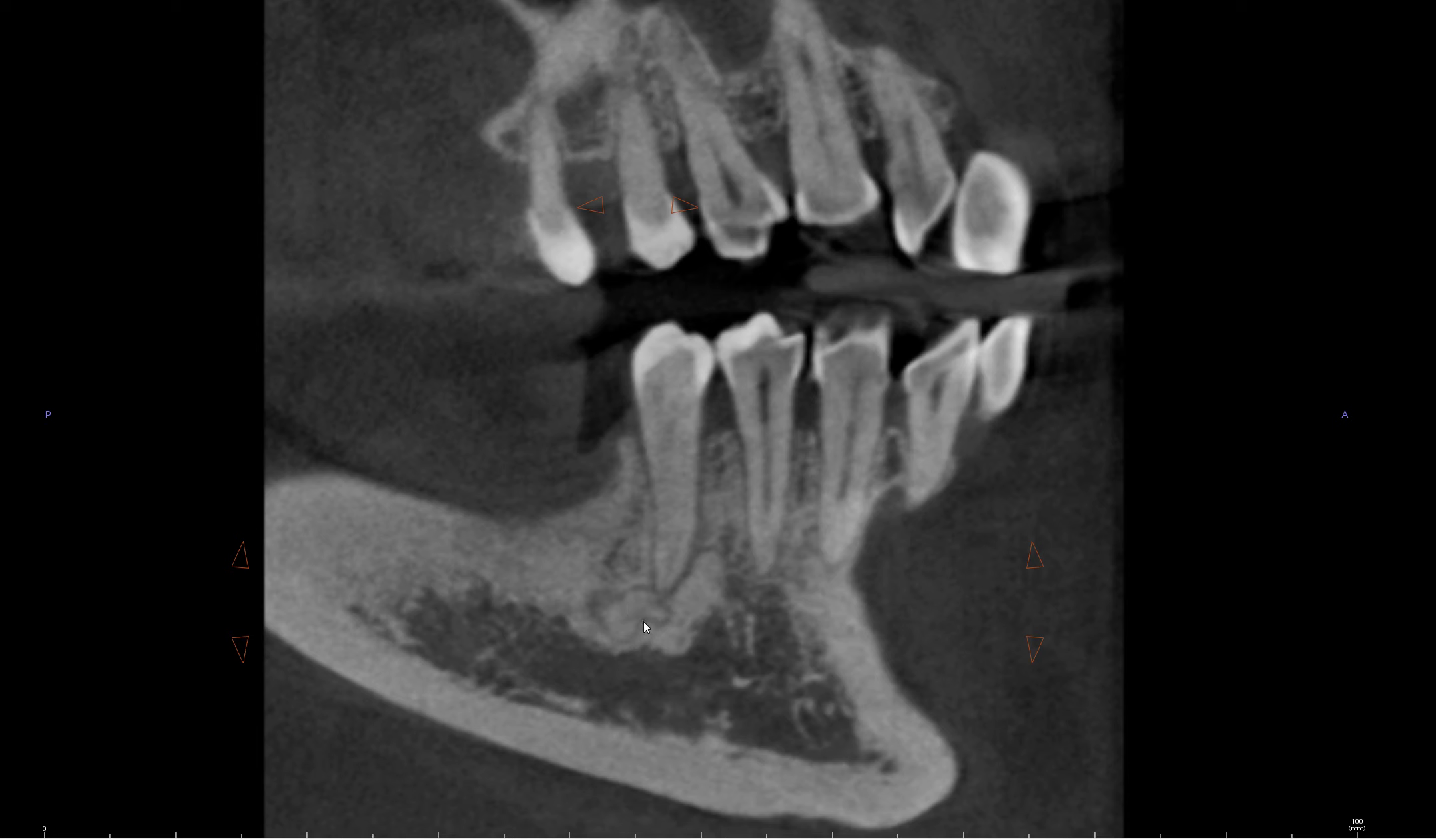
double_click(613, 605)
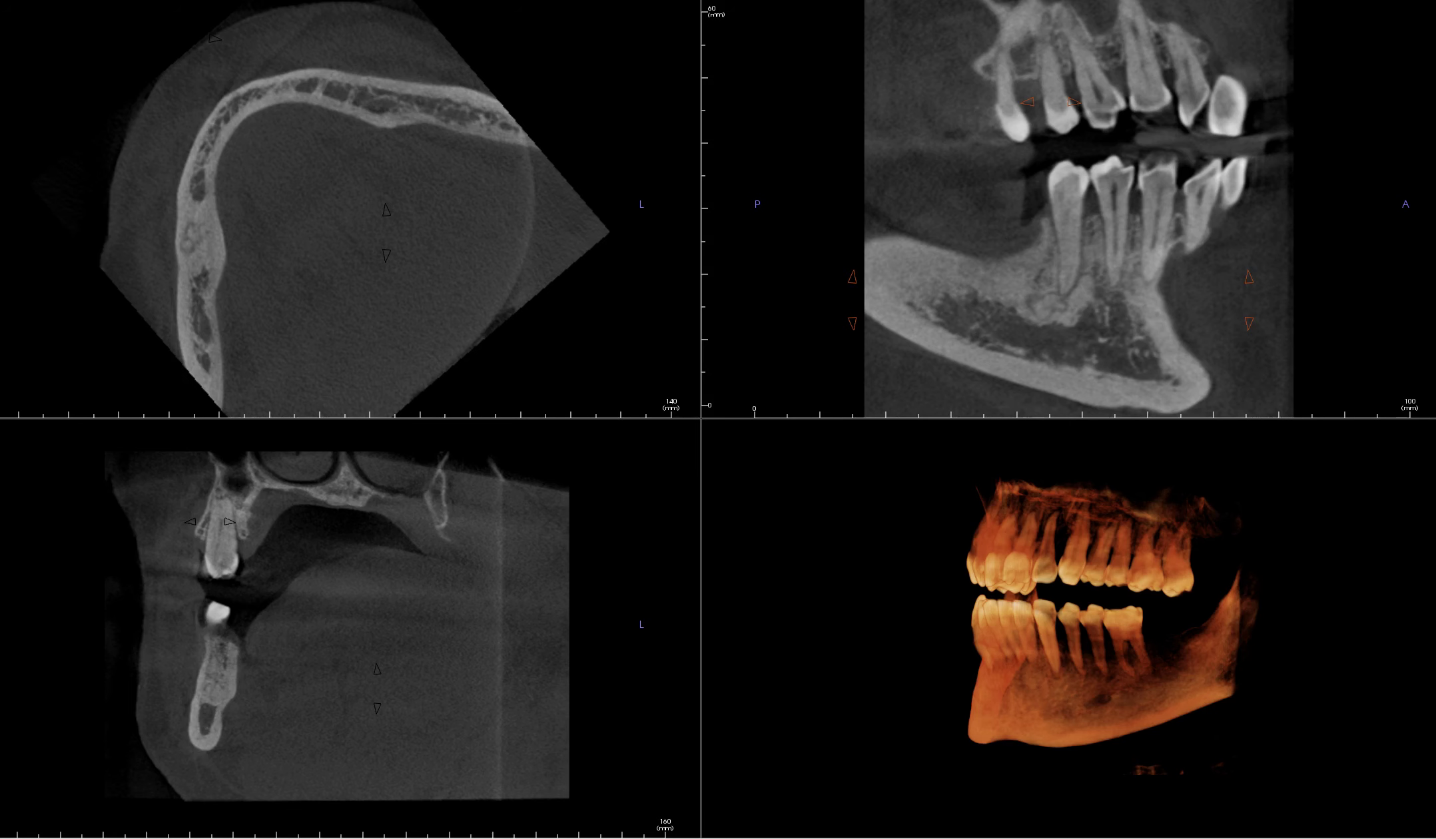
Mark the lesion in the axial view and zoom the sagittal pane onto it
click(189, 235)
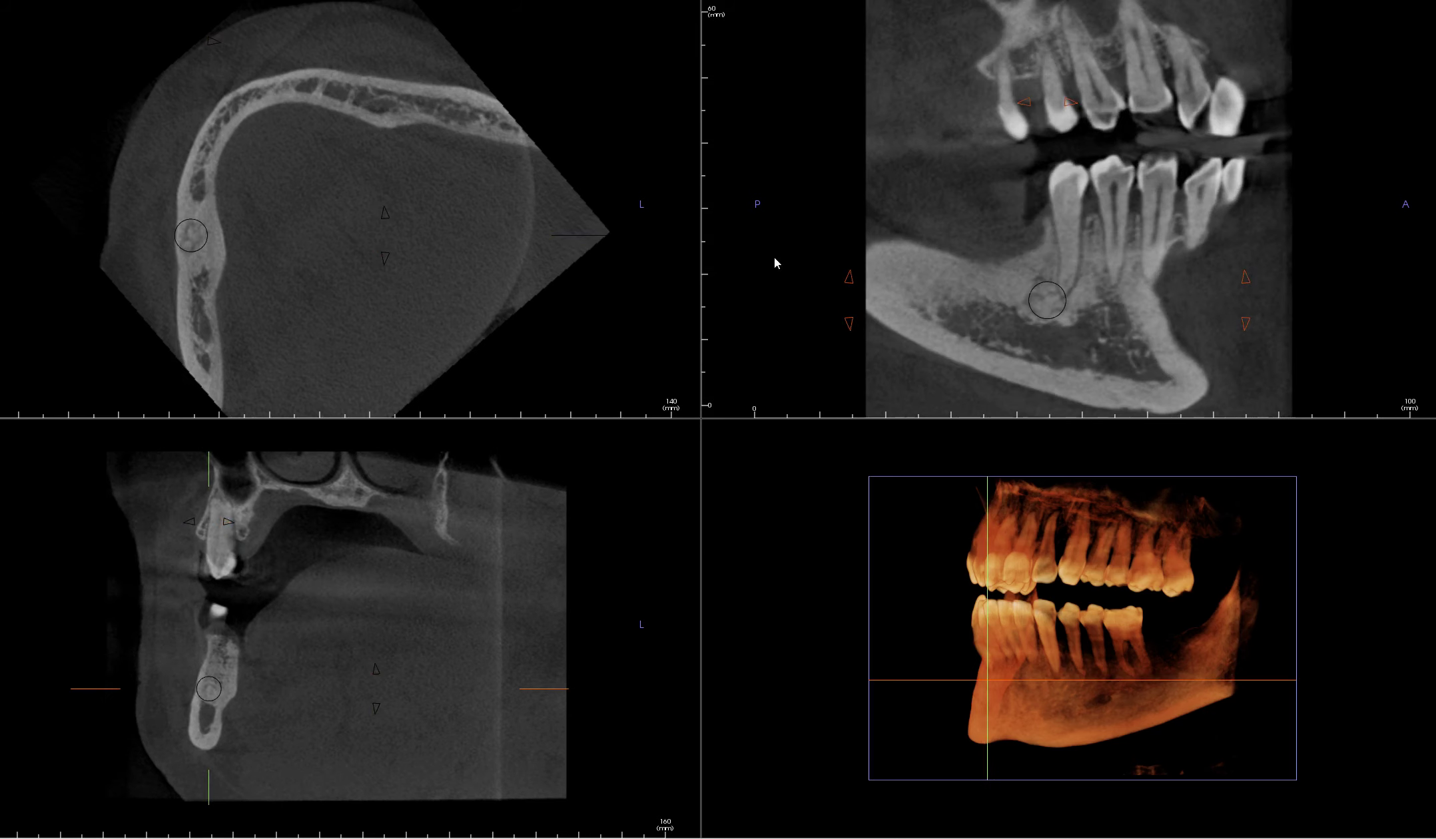
scroll(873, 342, up, 5)
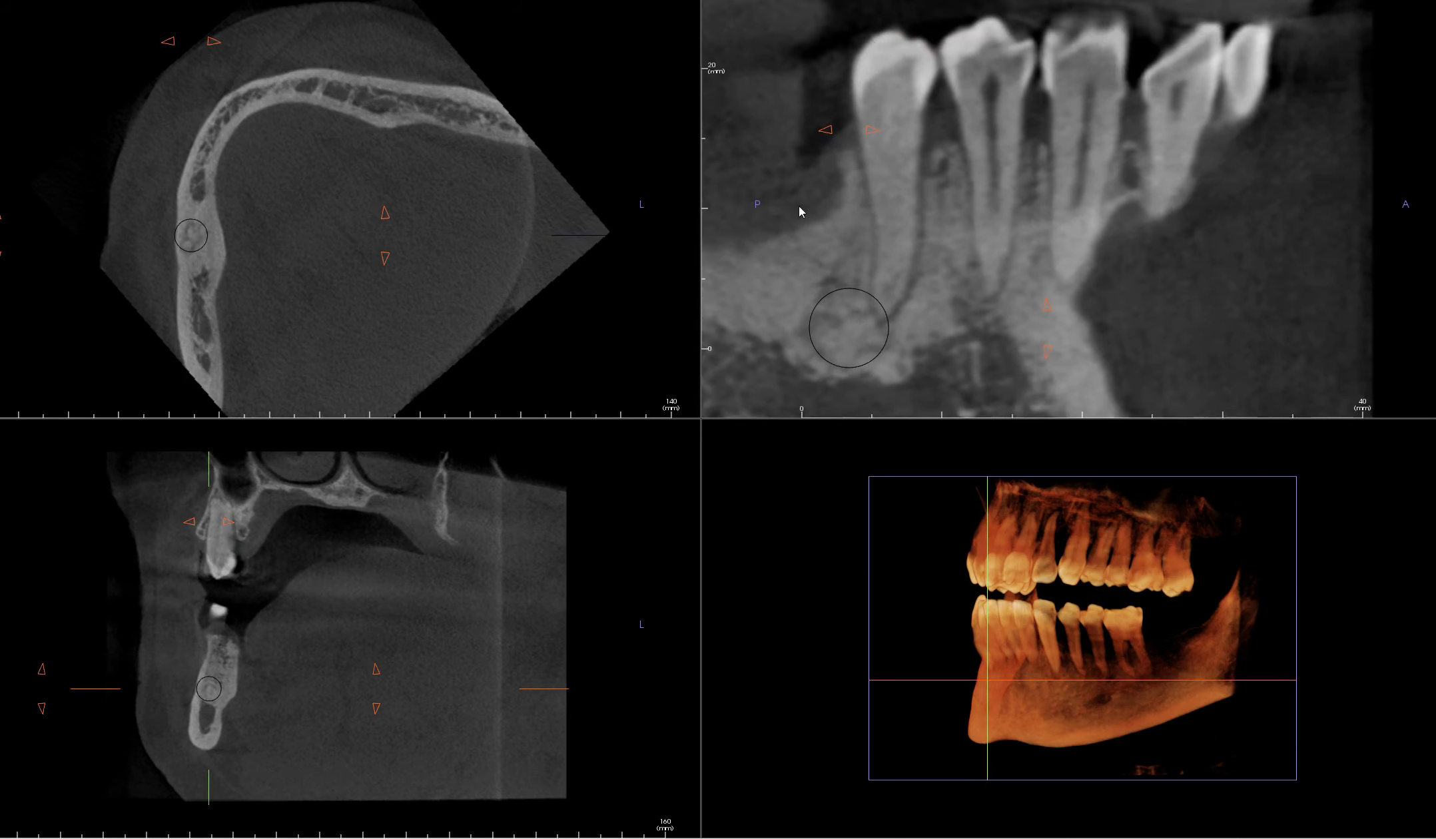
middle_drag(799, 208, 871, 139)
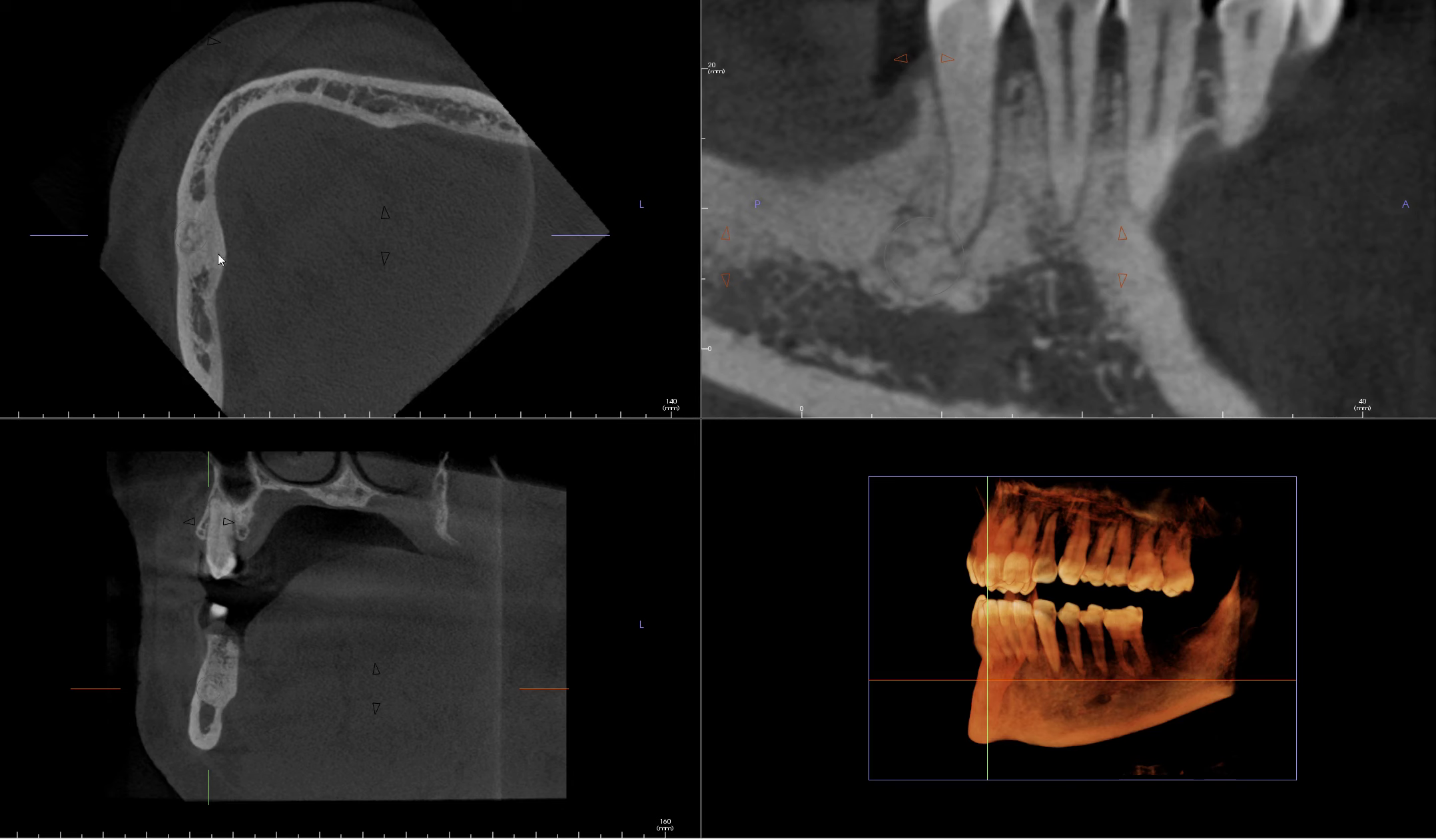
Fine-tune the sagittal slice through the lesion and enlarge the sagittal view full screen
drag(194, 235, 190, 235)
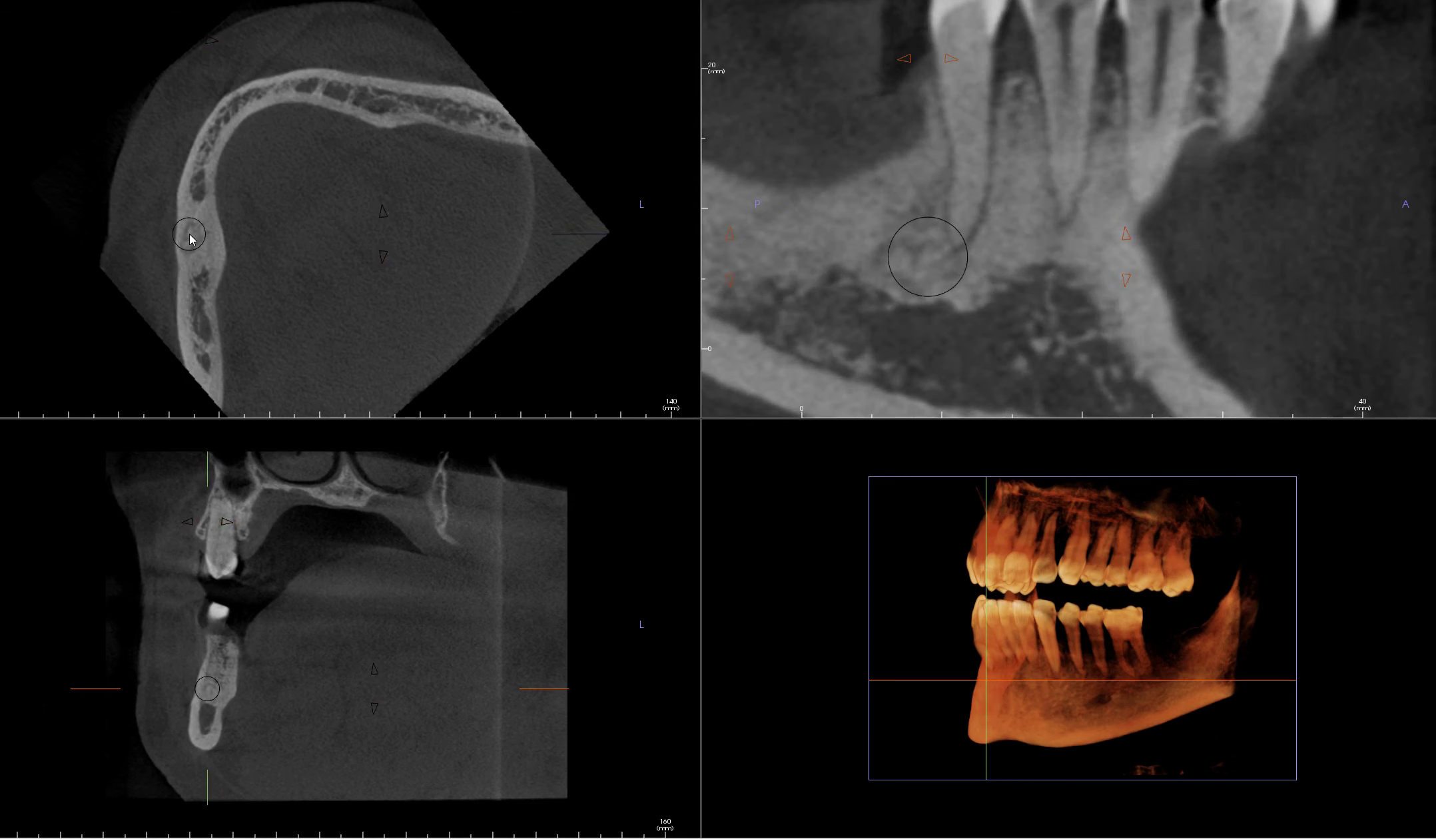
drag(189, 235, 193, 236)
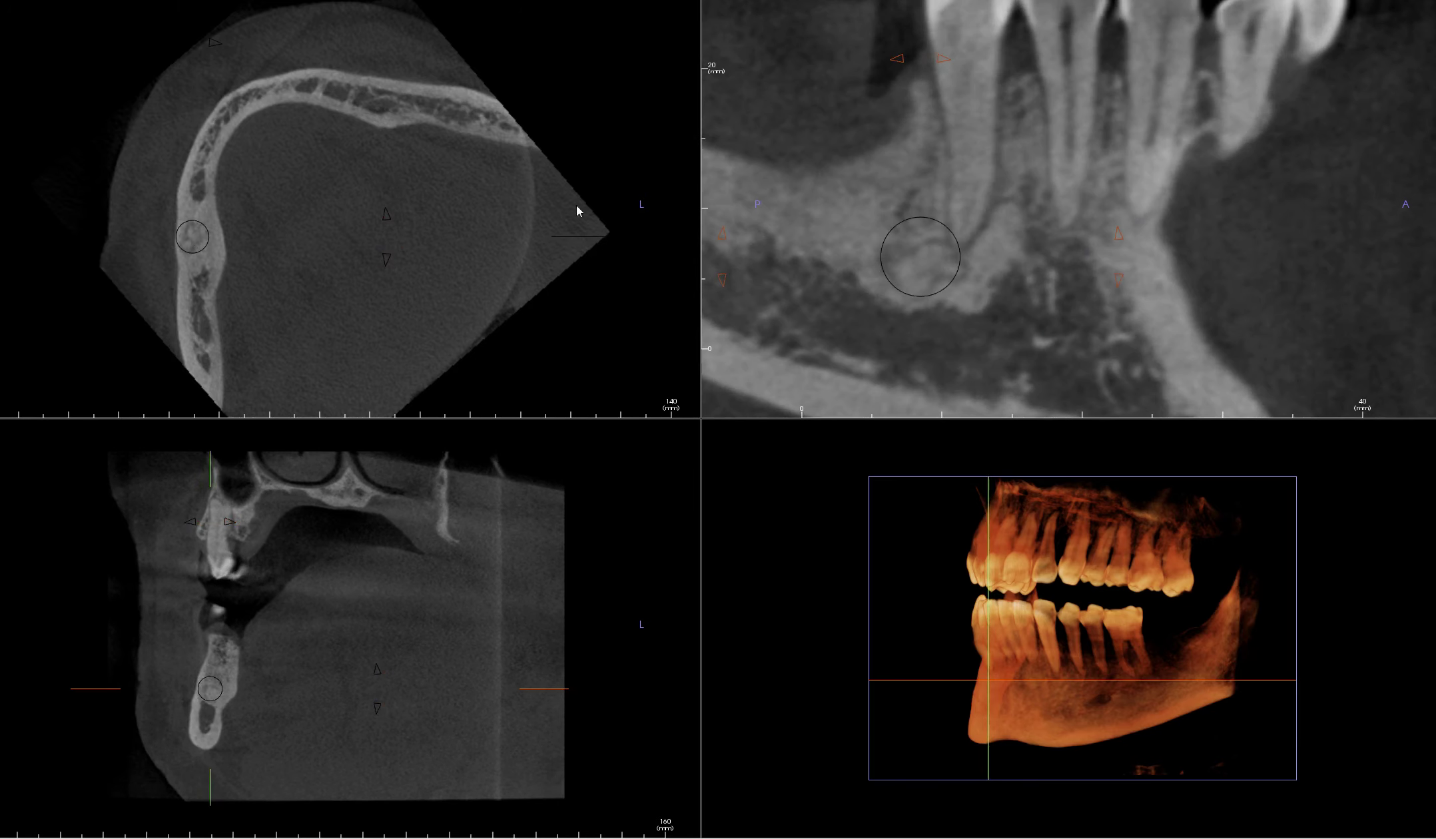
double_click(793, 169)
scroll(659, 267, down, 2)
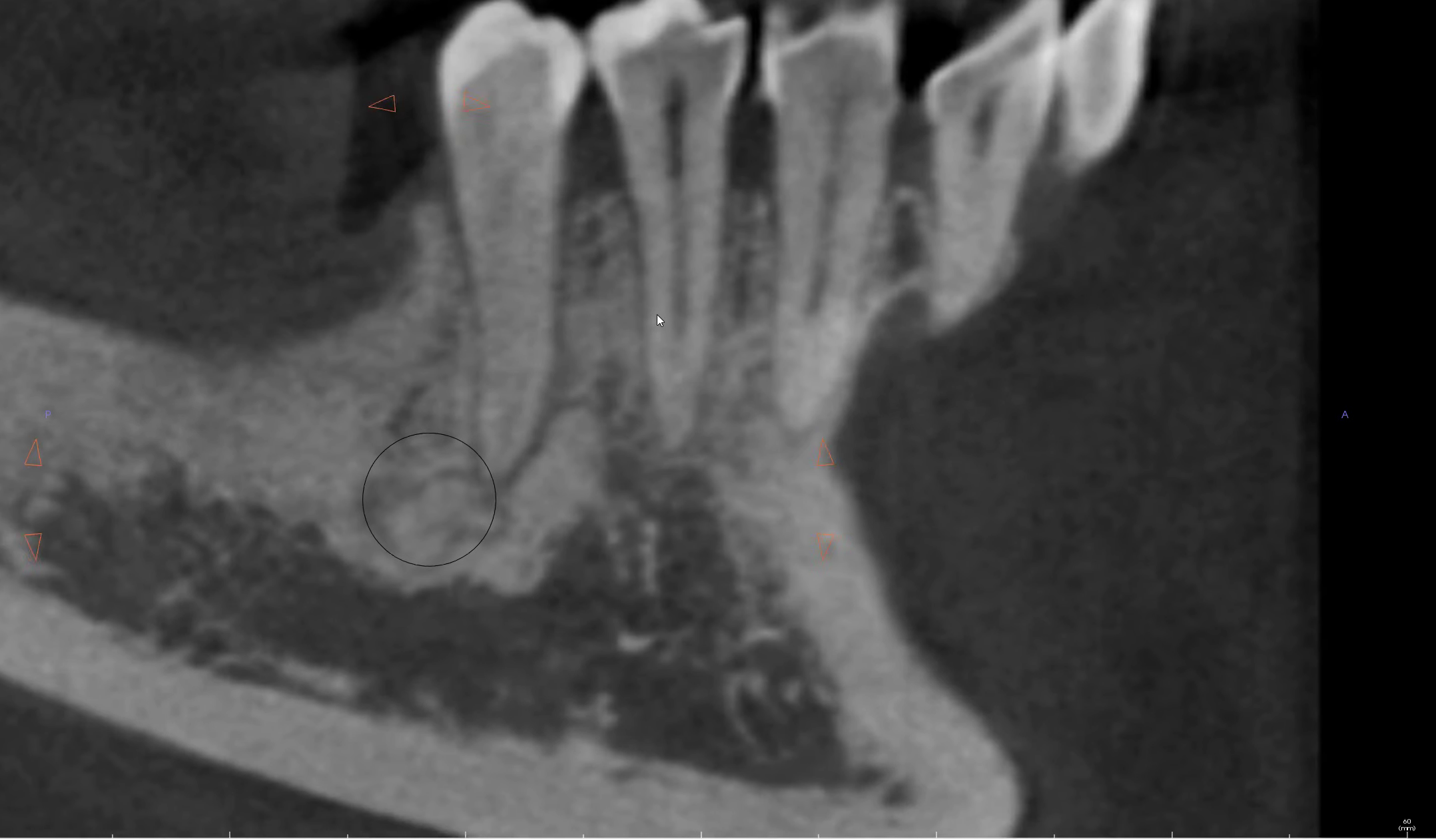